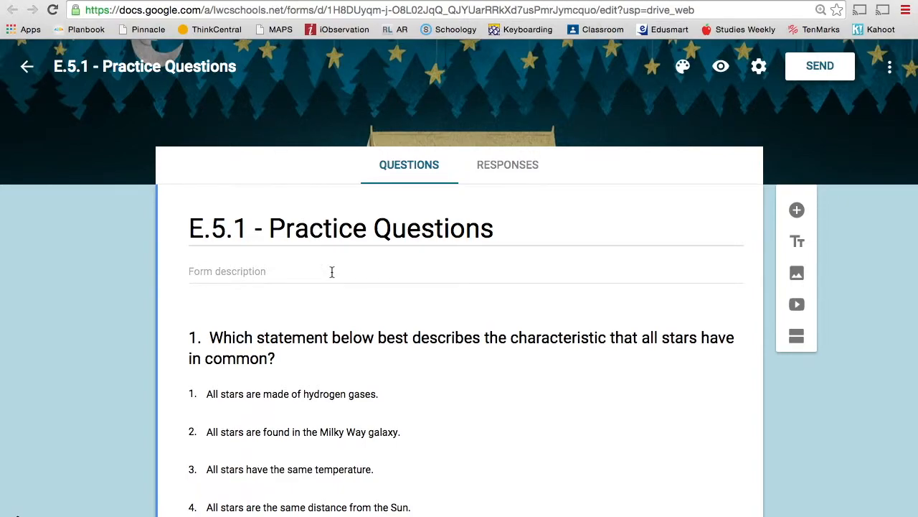
Step: Review the practice form's questions and response summary, and open its responses in the linked spreadsheet
scroll(333, 272, down, 3)
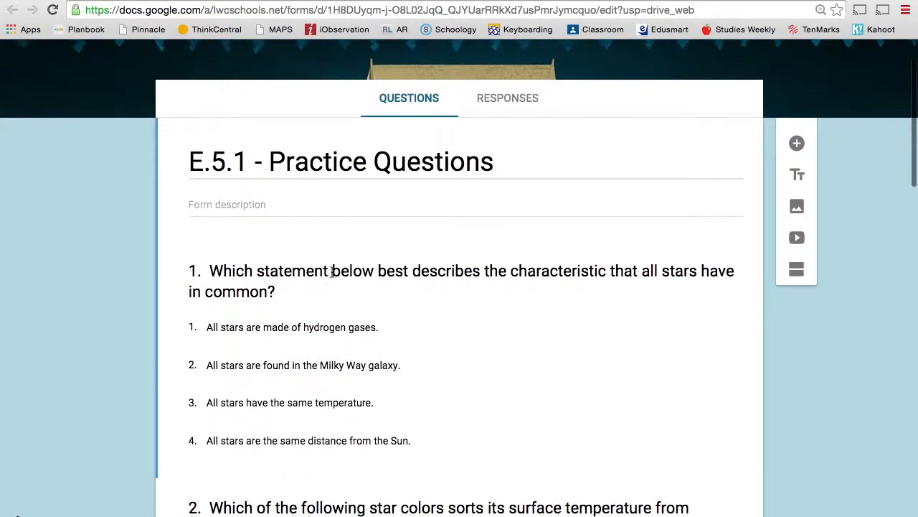
scroll(332, 272, down, 6)
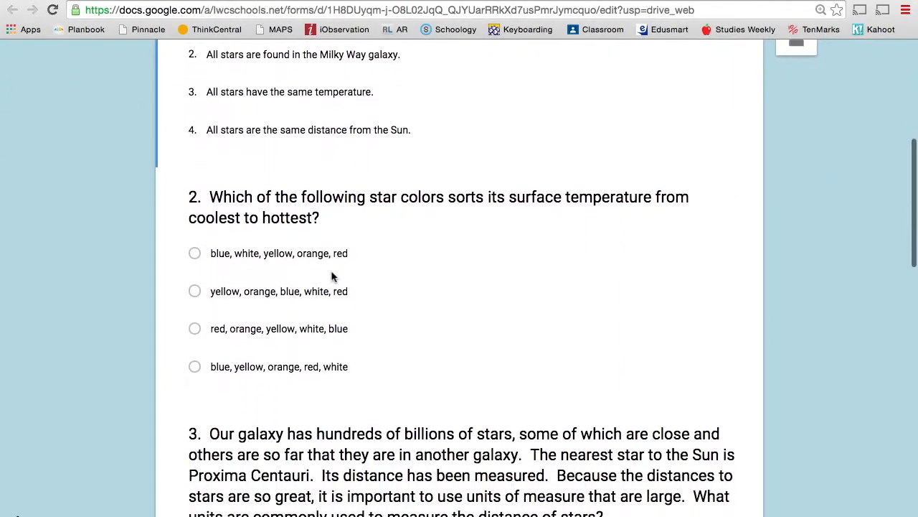
scroll(332, 276, up, 10)
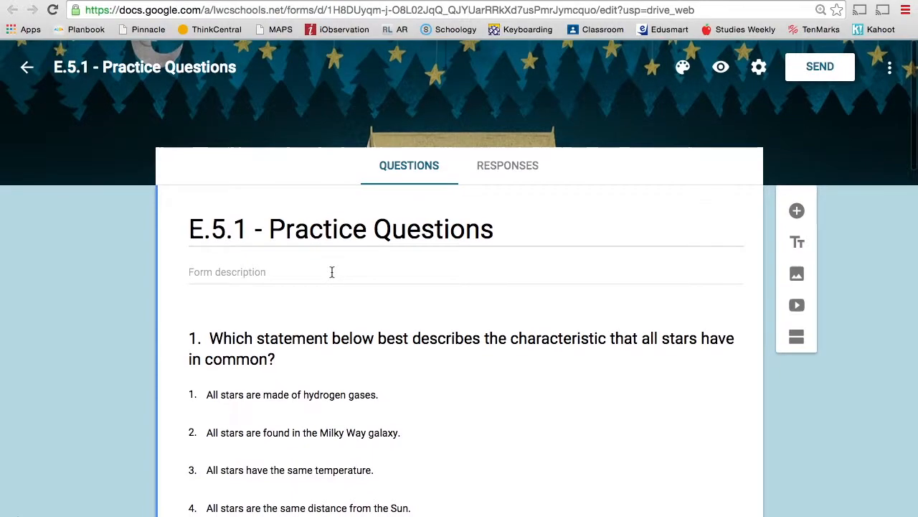
click(497, 172)
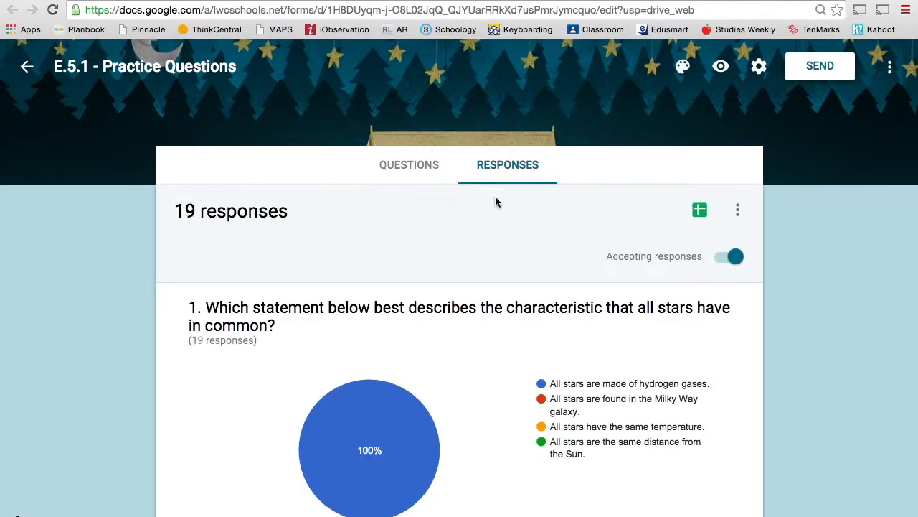
scroll(502, 310, down, 8)
scroll(502, 315, down, 5)
scroll(502, 315, up, 15)
click(703, 203)
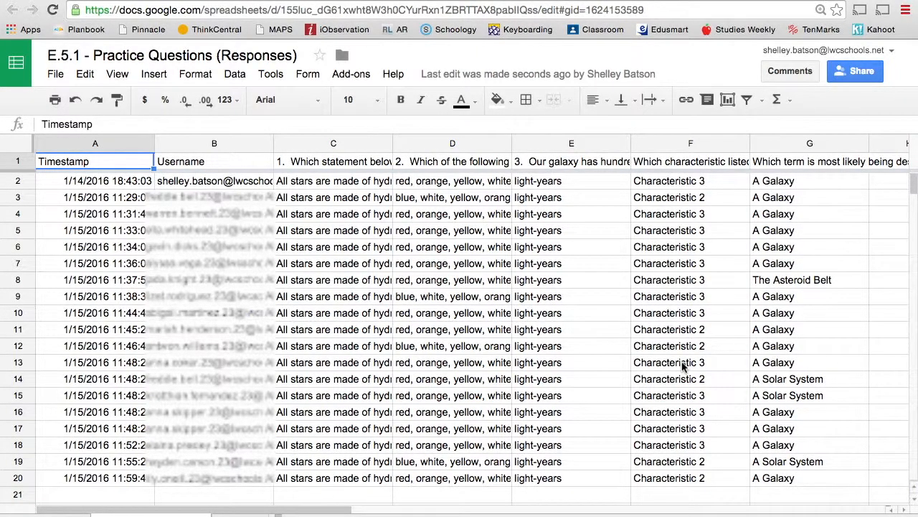
Step: Look up the Flubaroo add-on in the add-ons gallery and close the gallery
click(354, 76)
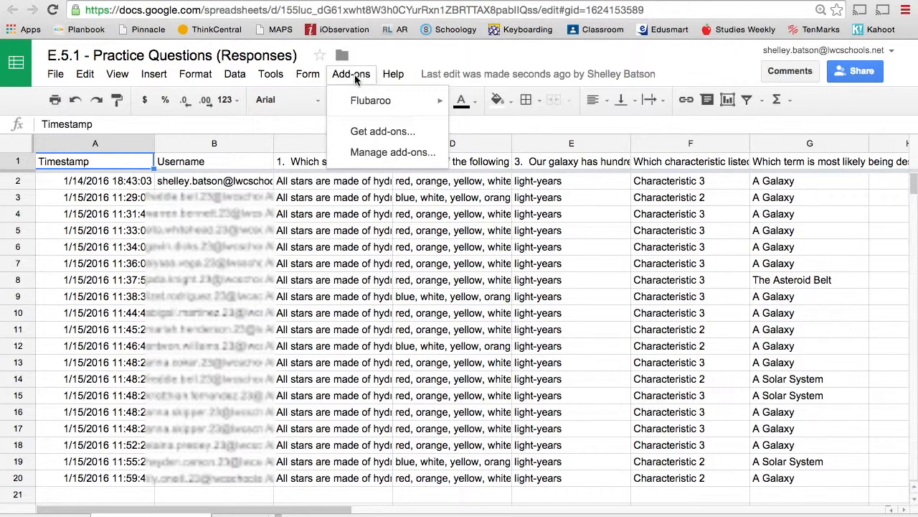
click(365, 134)
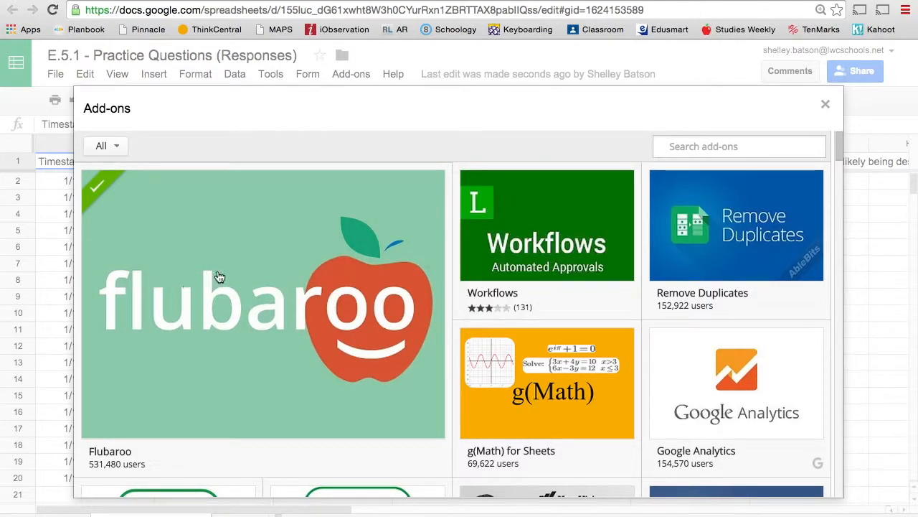
click(825, 104)
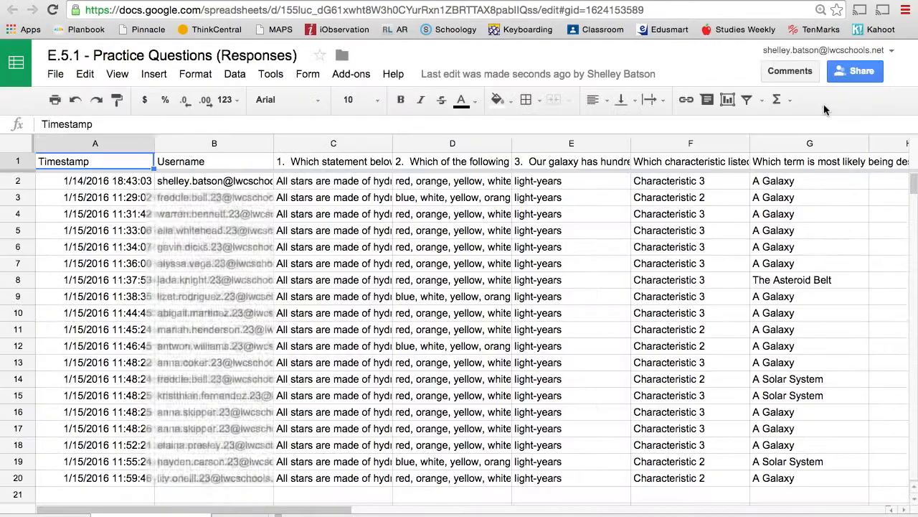
Step: Start regrading the assignment with Flubaroo and agree to replace the existing grades
click(351, 75)
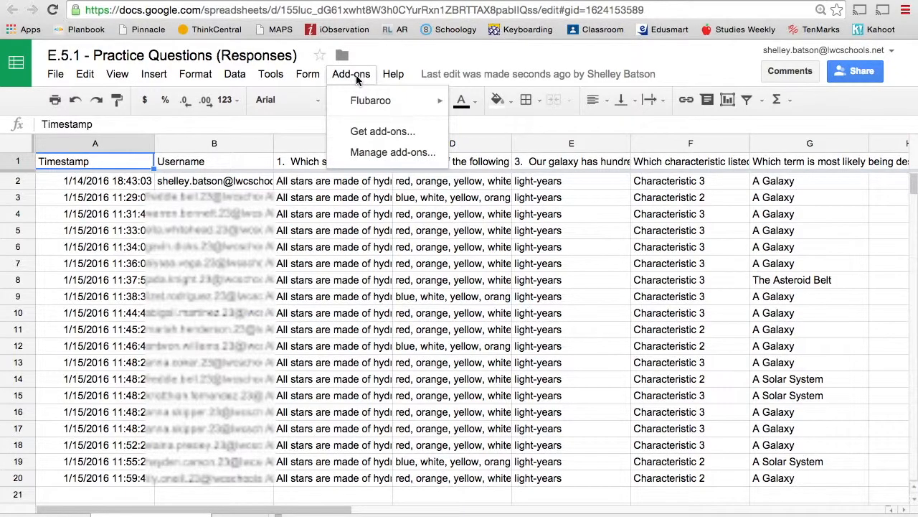
mouse_move(370, 102)
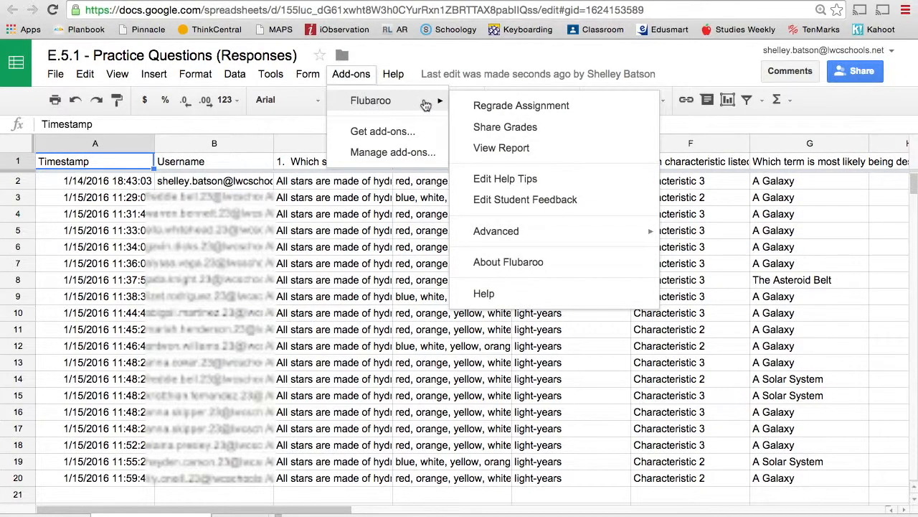
click(477, 106)
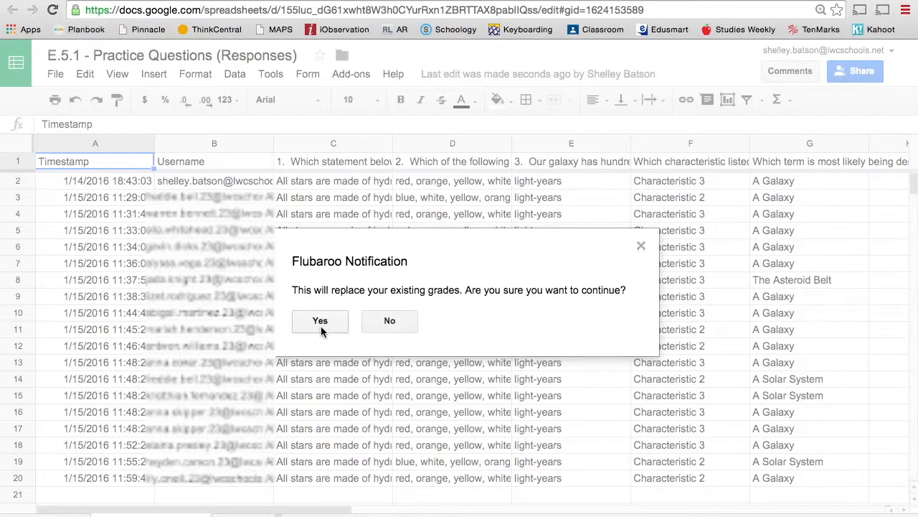
click(320, 322)
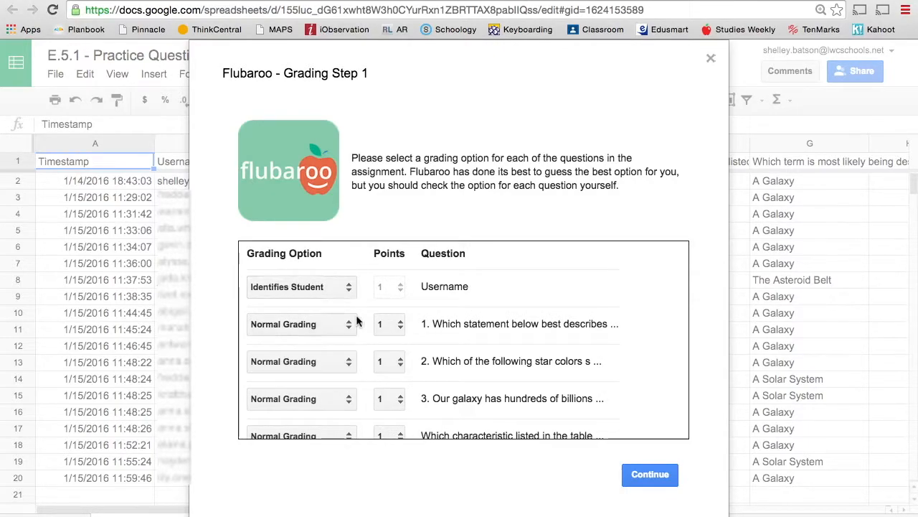
Step: Keep Normal Grading for question 1 and accept the grading options and points for all questions
click(350, 325)
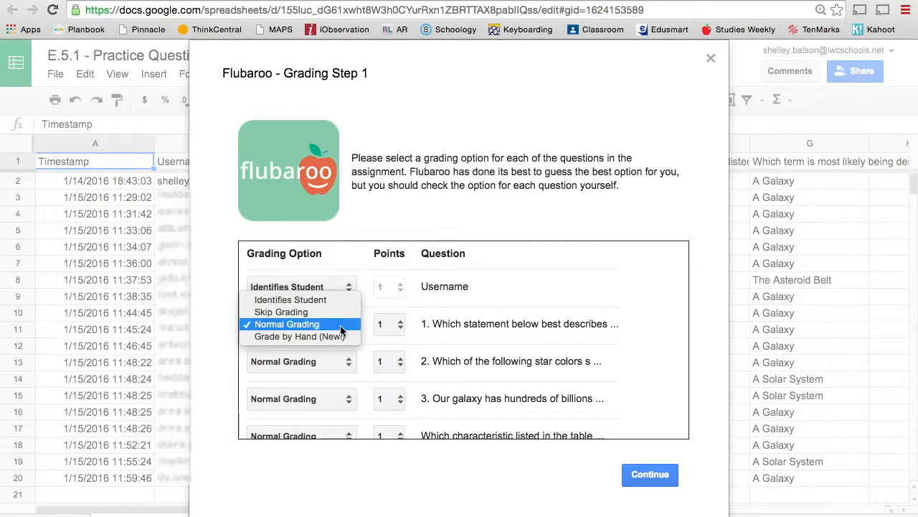
click(342, 330)
click(349, 330)
click(344, 328)
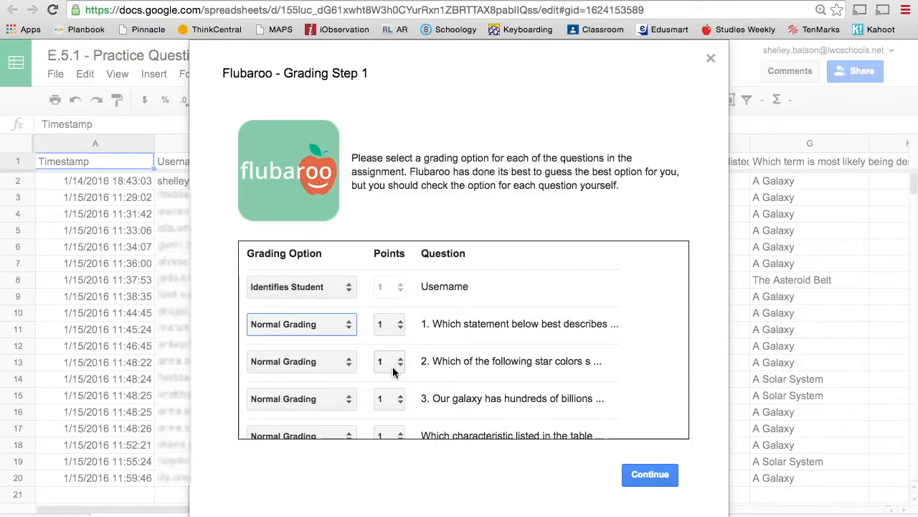
scroll(394, 371, down, 2)
click(652, 479)
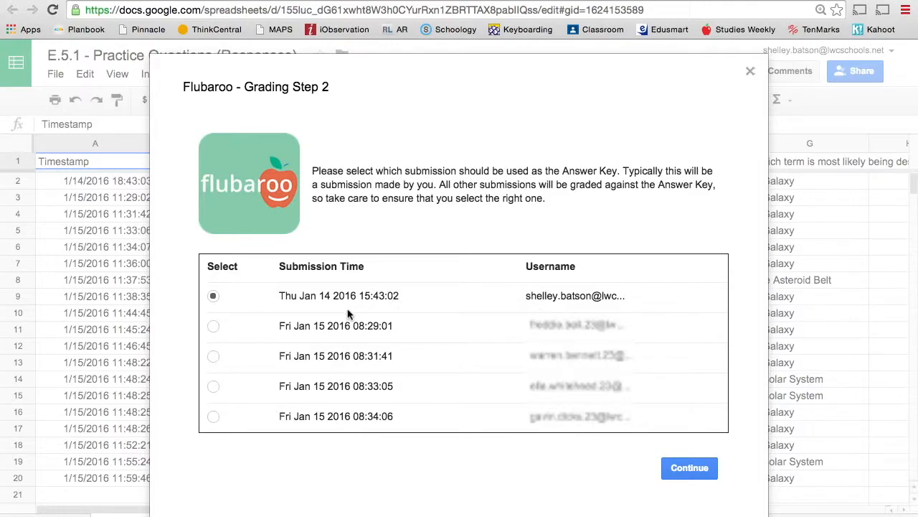
Step: Grade the assignment with the Thu Jan 14 2016 15:43:02 submission as the answer key and dismiss the completion dialog
click(690, 470)
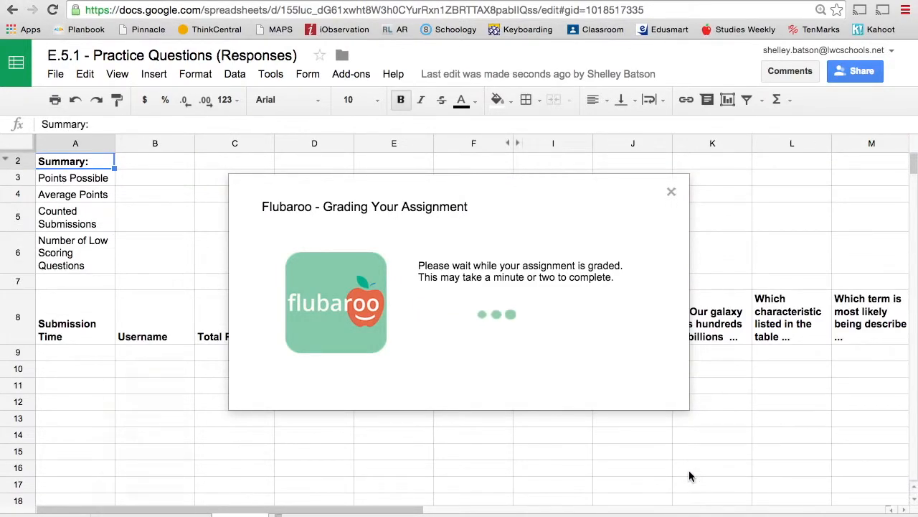
mouse_move(299, 506)
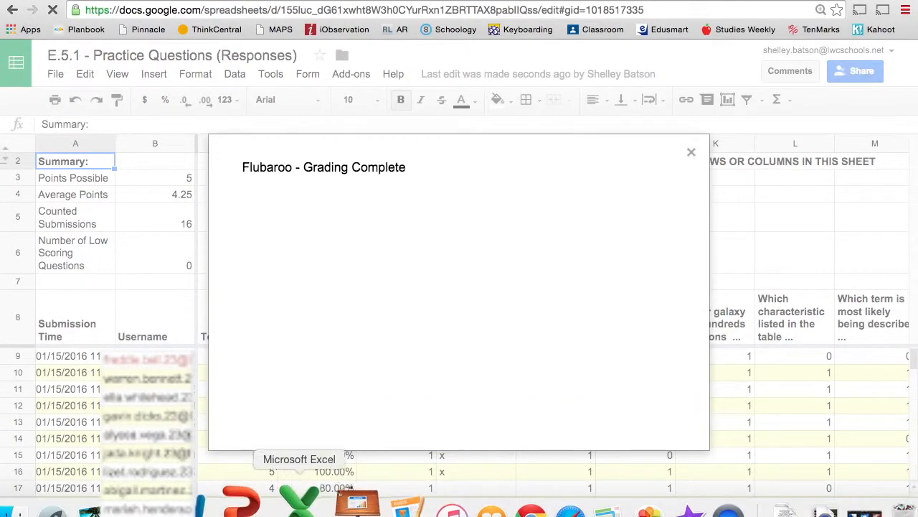
click(690, 152)
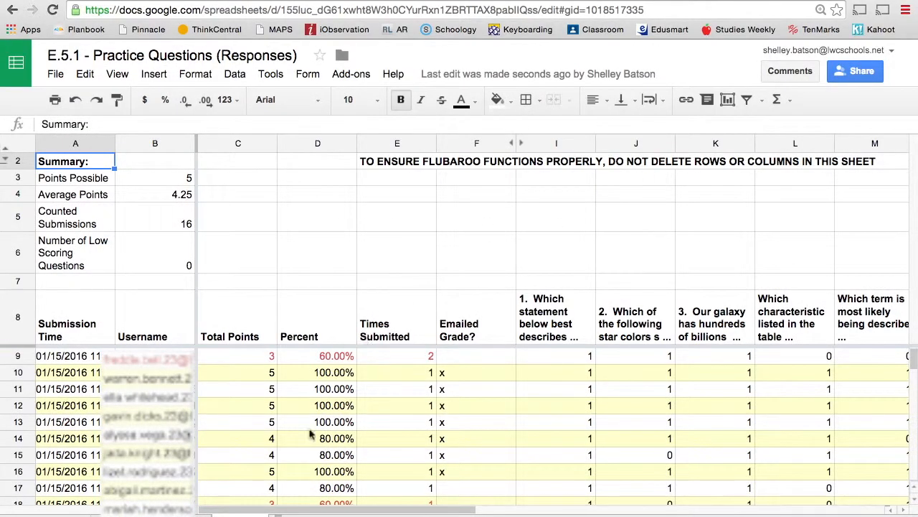
Step: Check the original form responses sheet, and examine the per-question scores on the graded results sheet
click(152, 515)
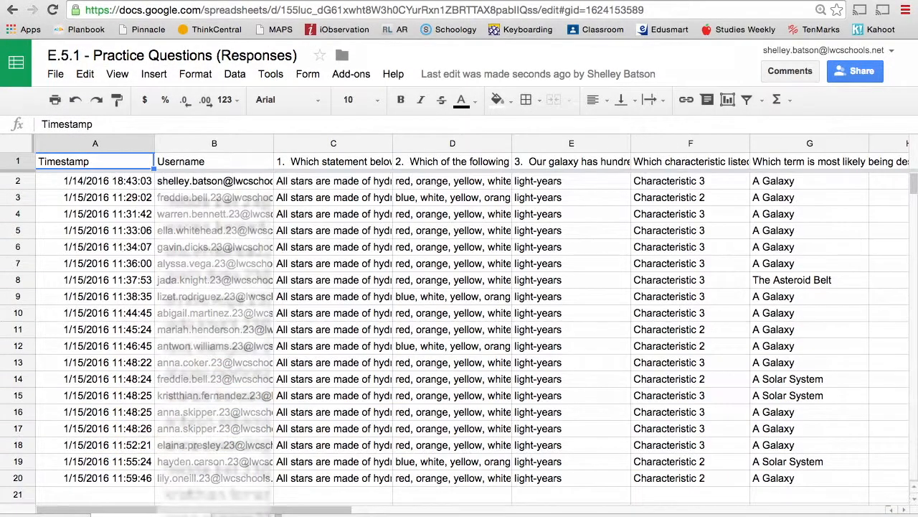
click(244, 515)
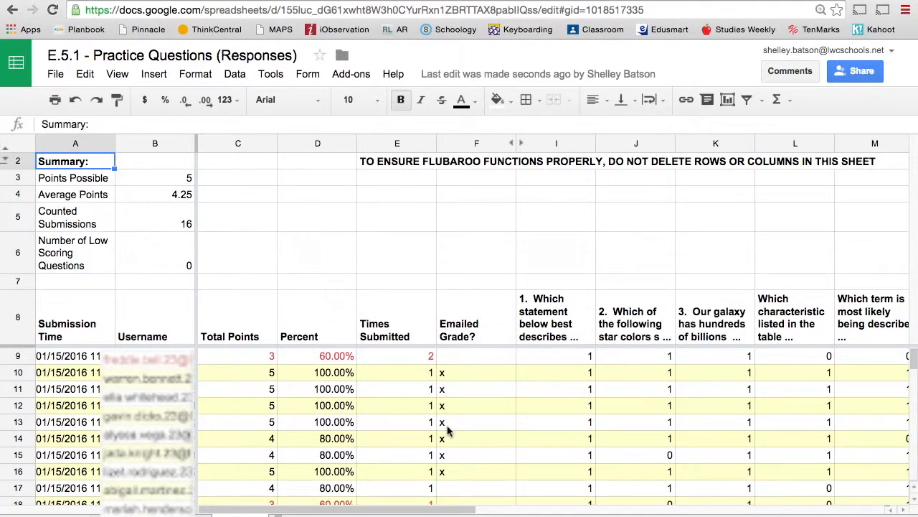
scroll(734, 407, right, 4)
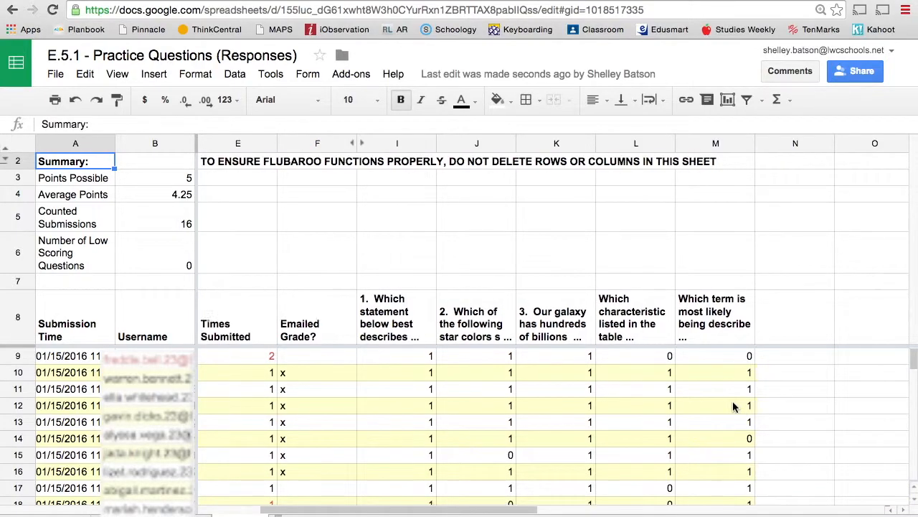
scroll(733, 407, left, 4)
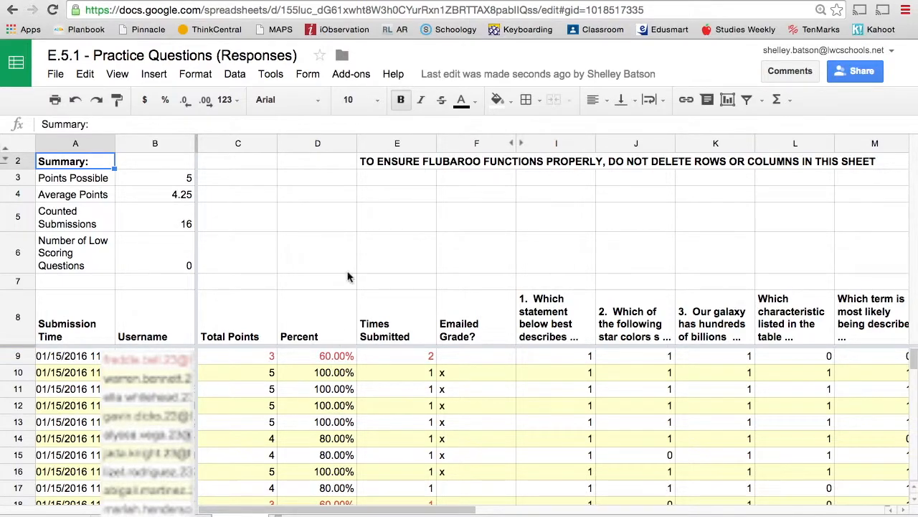
Step: View Flubaroo's Share Grades options and close them without sharing any grades
click(355, 71)
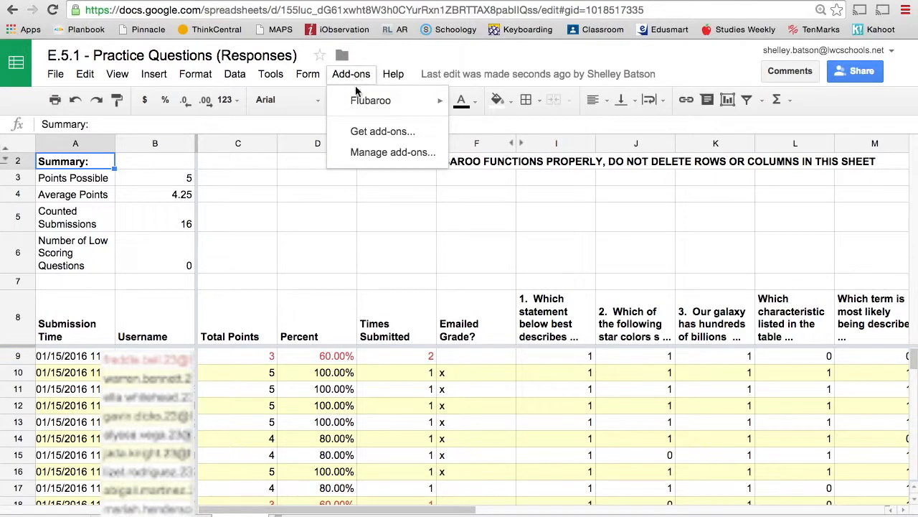
mouse_move(359, 99)
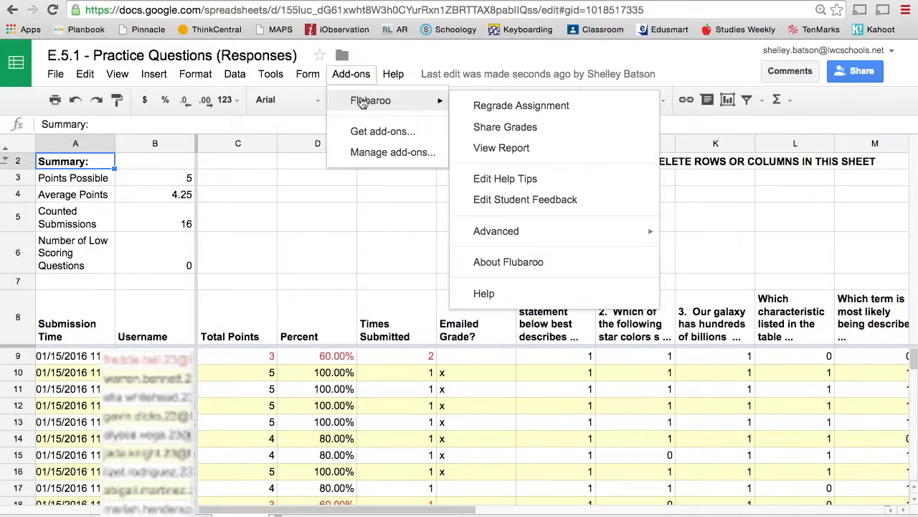
click(479, 127)
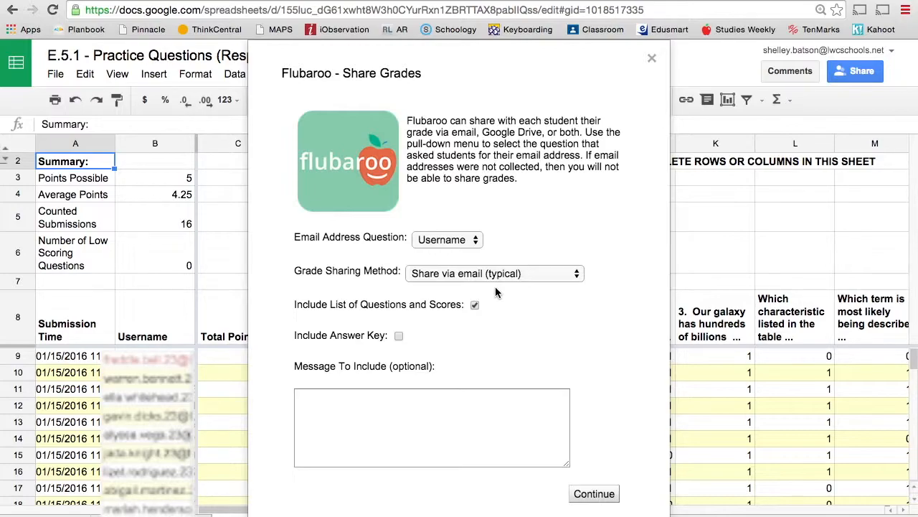
click(652, 59)
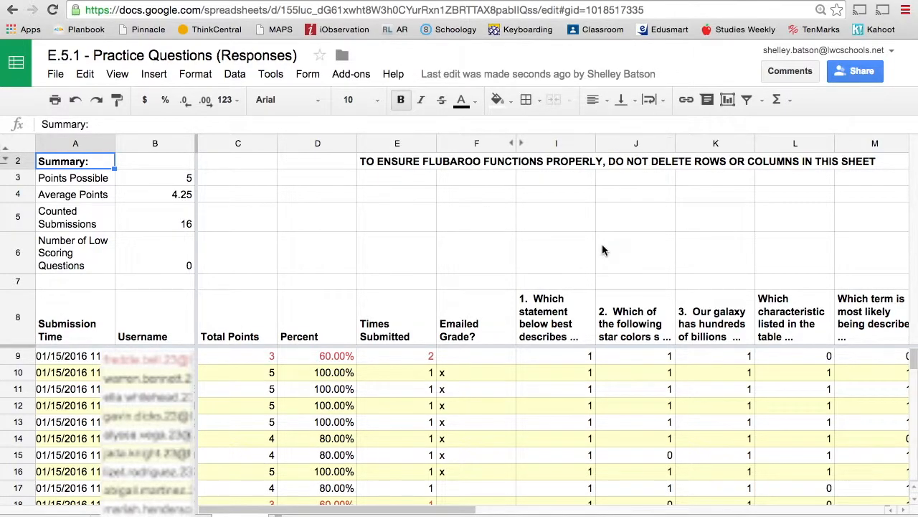
Step: Examine the students' scores for each question and view the file formats available for downloading the spreadsheet
scroll(602, 250, down, 1)
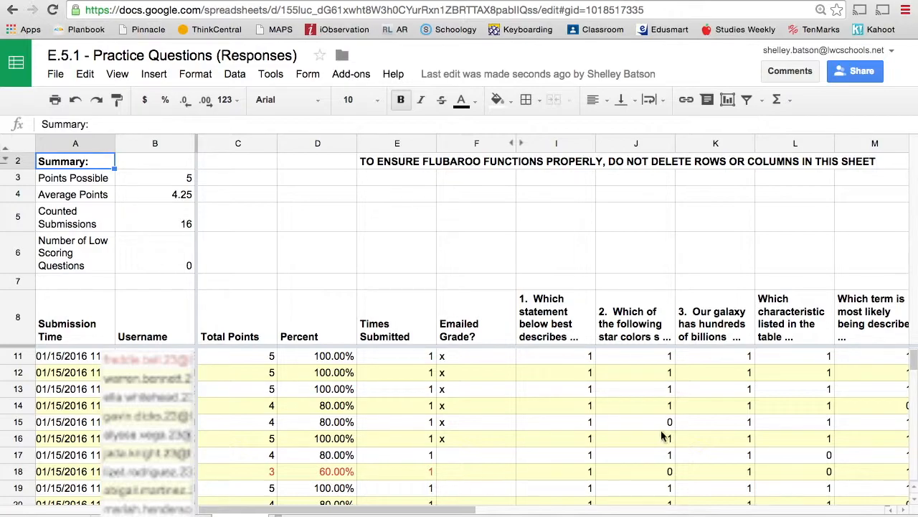
scroll(665, 434, right, 3)
scroll(666, 434, left, 2)
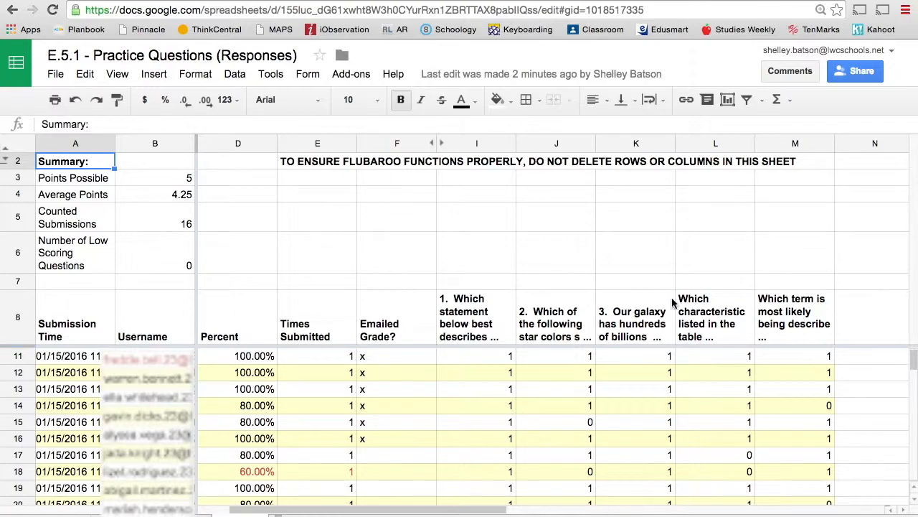
click(57, 76)
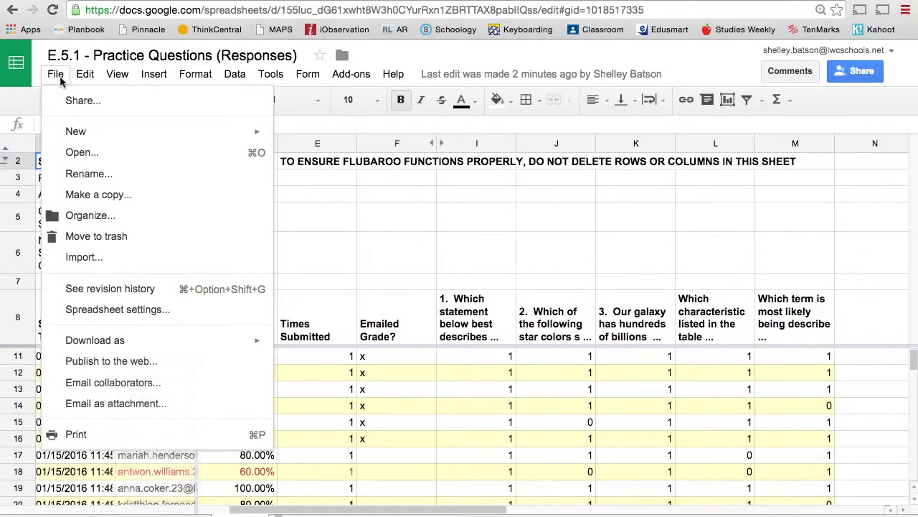
mouse_move(113, 348)
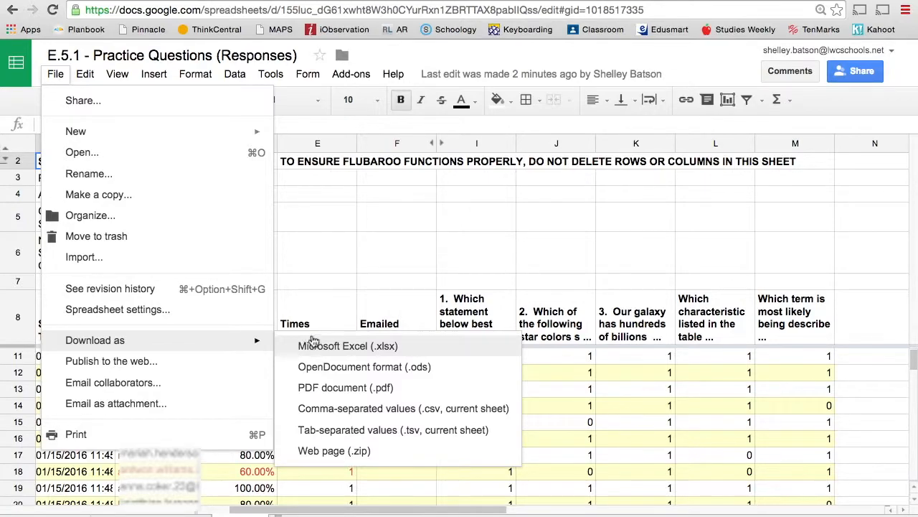
click(327, 267)
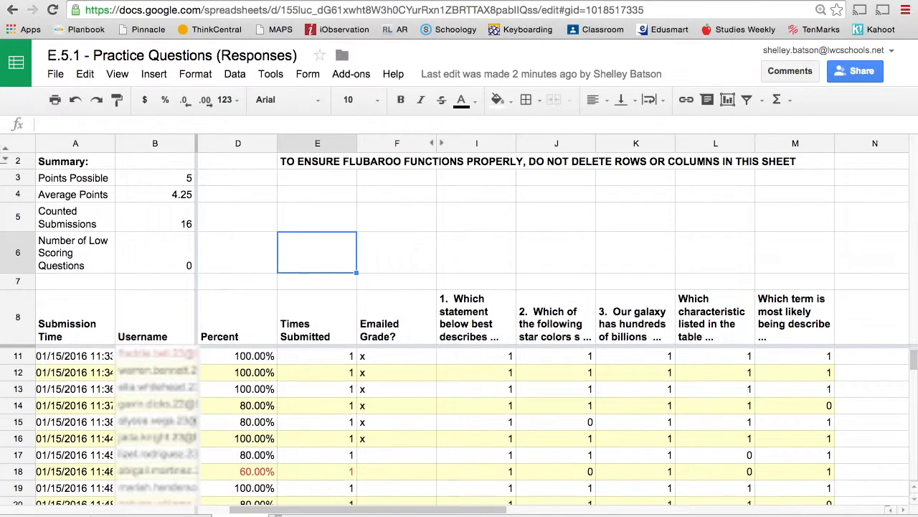